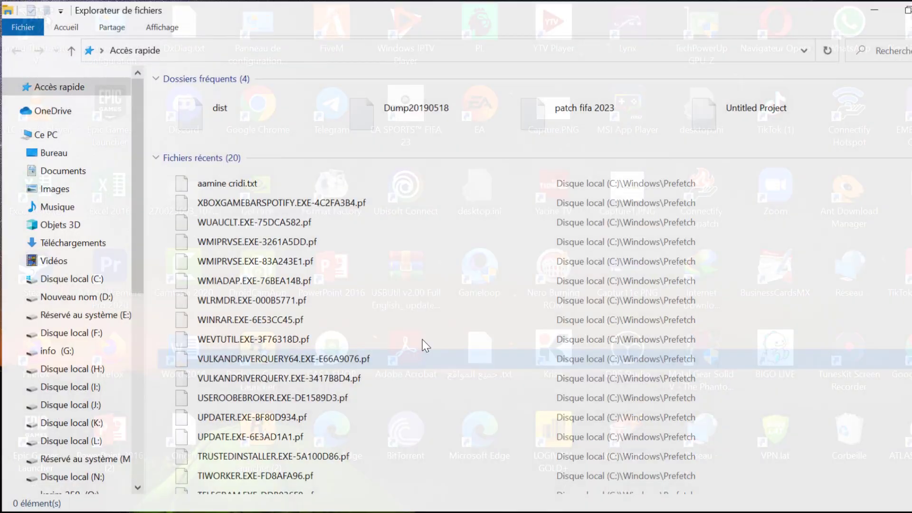
Open Ce PC in File Explorer and refresh it to check the free space on the drives
left_click(45, 139)
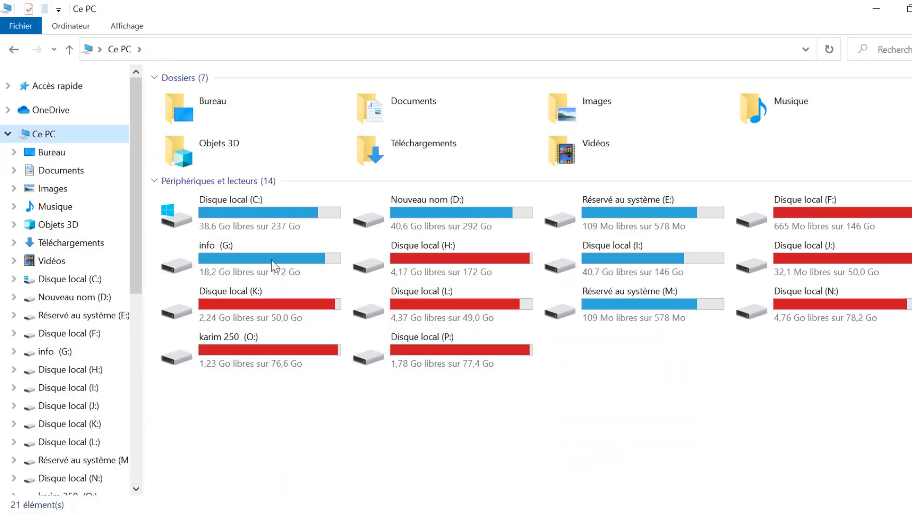
left_click(244, 227)
left_click(367, 230)
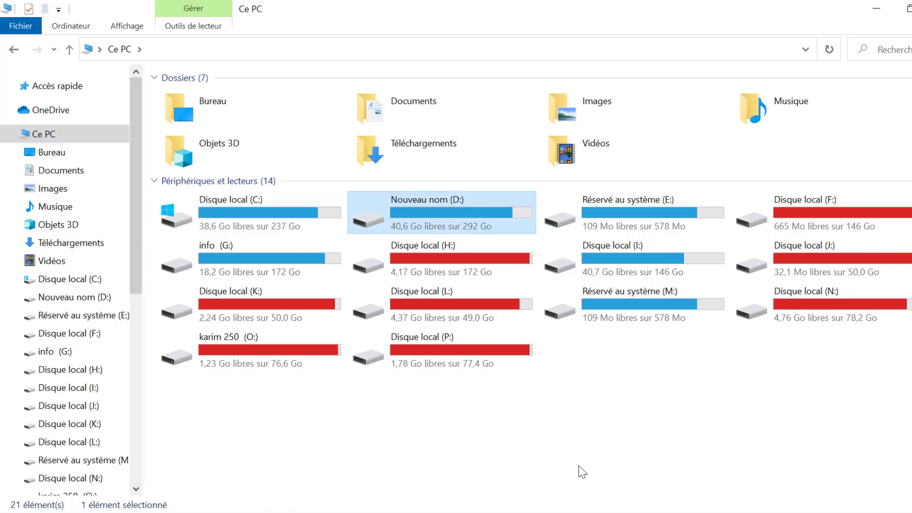
right_click(650, 391)
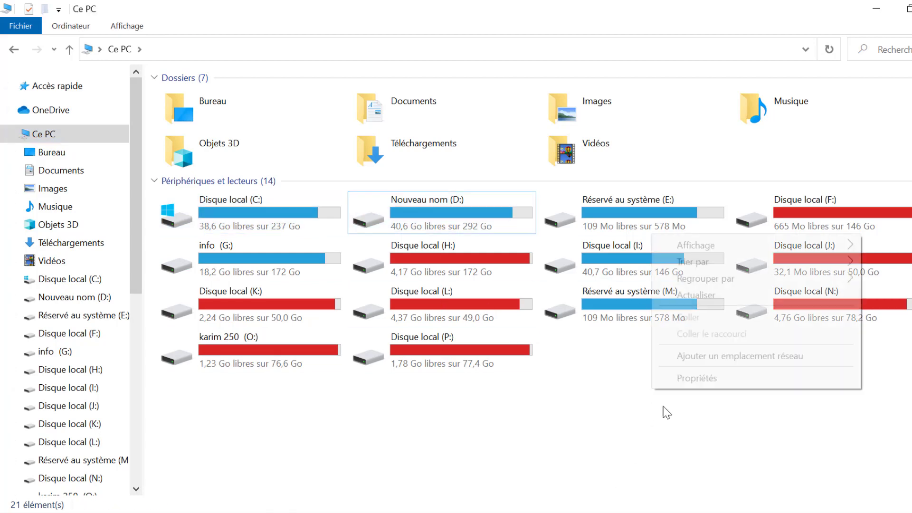
left_click(718, 294)
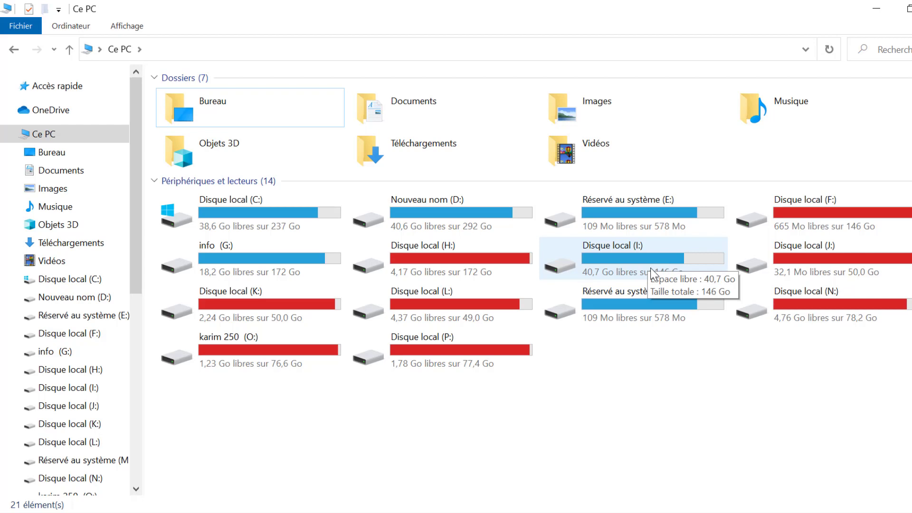
Look inside SteamLibrary\steamapps\common on Disque local (I:) and return to the drive overview
double_click(628, 249)
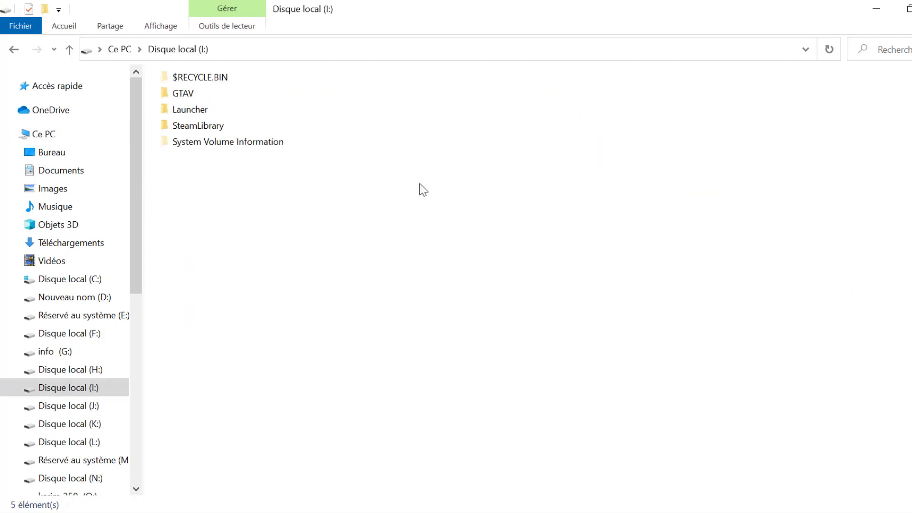
double_click(177, 128)
double_click(190, 100)
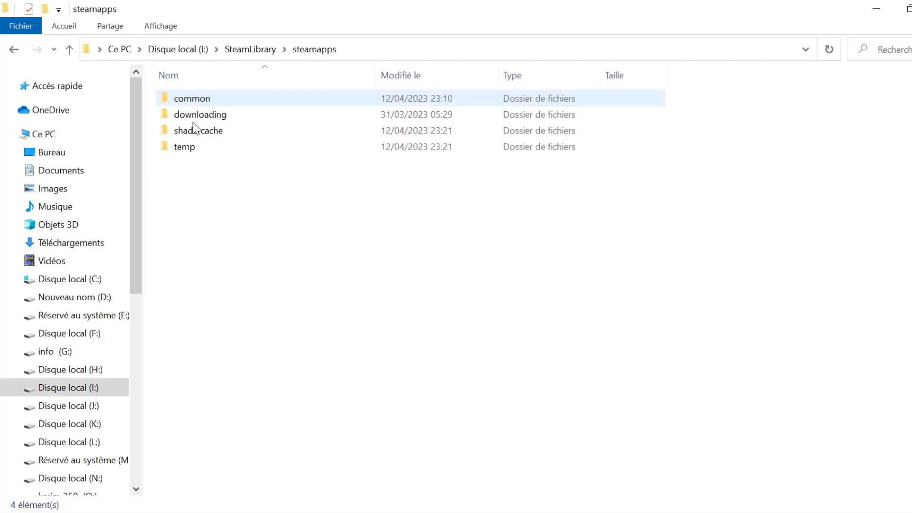
double_click(189, 100)
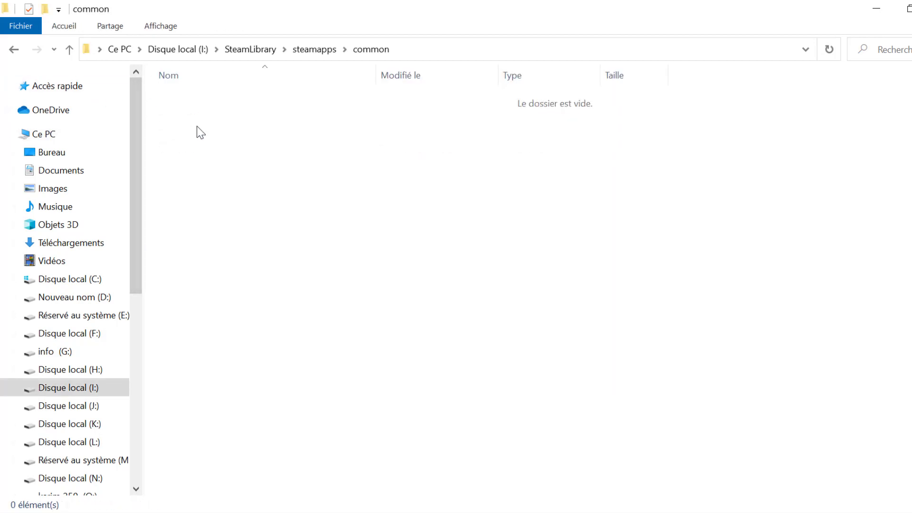
left_click(17, 54)
left_click(16, 54)
left_click(16, 54)
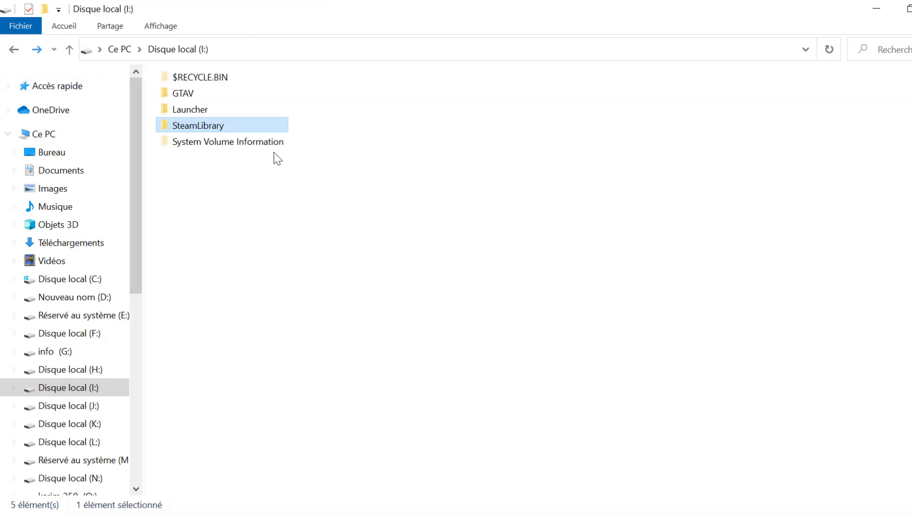
left_click(14, 49)
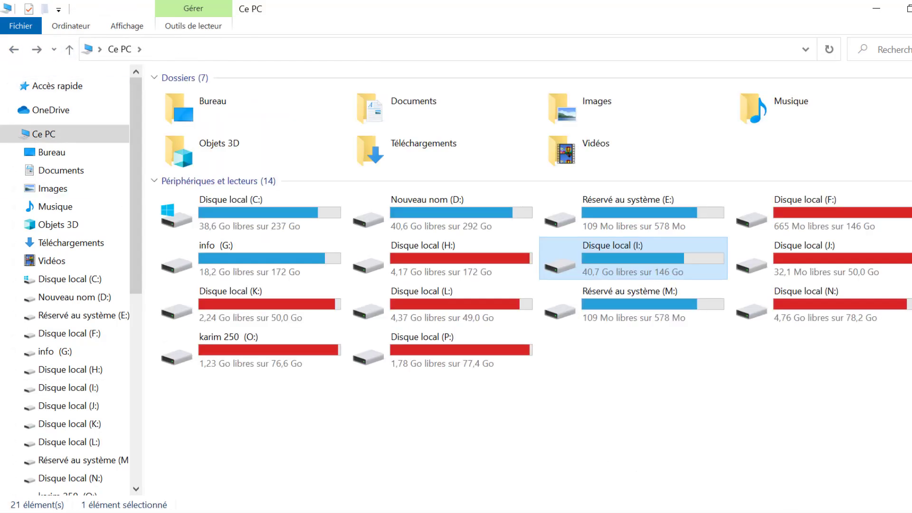
Check the space Call of Duty requires in Steam and compare it with the free drive space in File Explorer
left_click(751, 463)
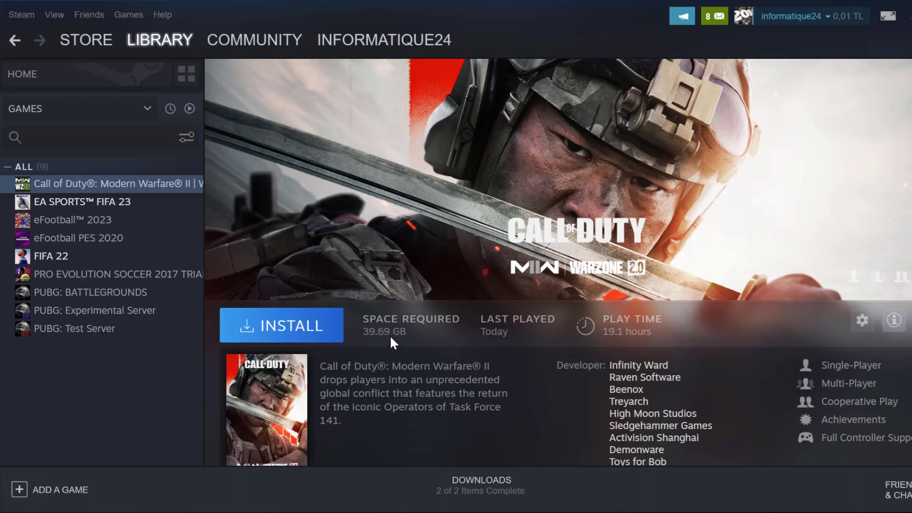
left_click(906, 20)
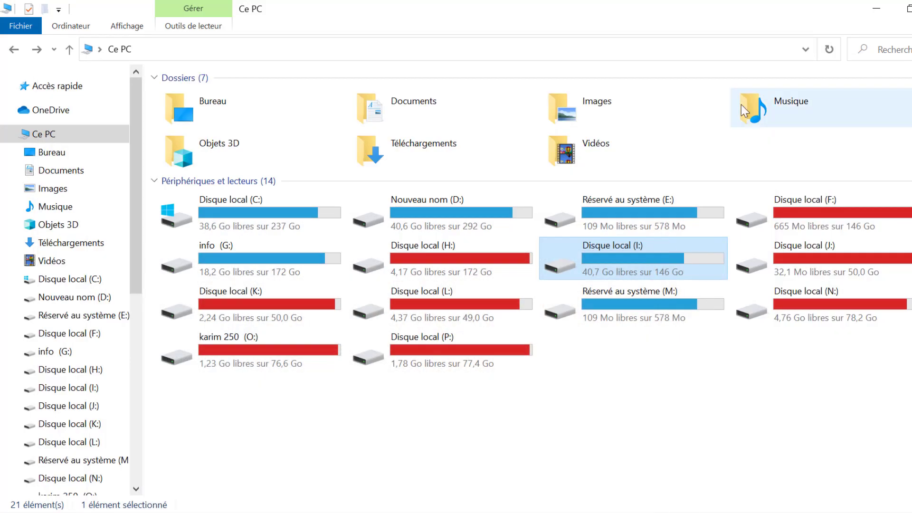
double_click(607, 250)
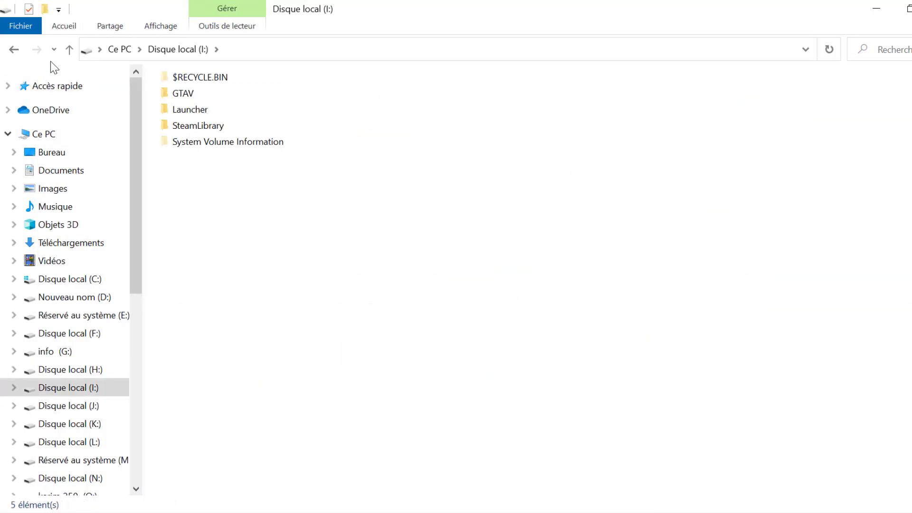
left_click(15, 49)
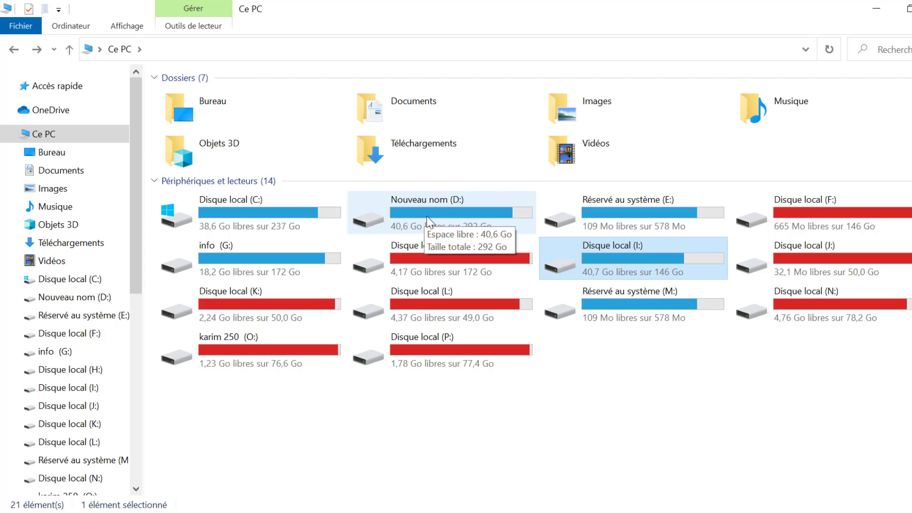
right_click(590, 181)
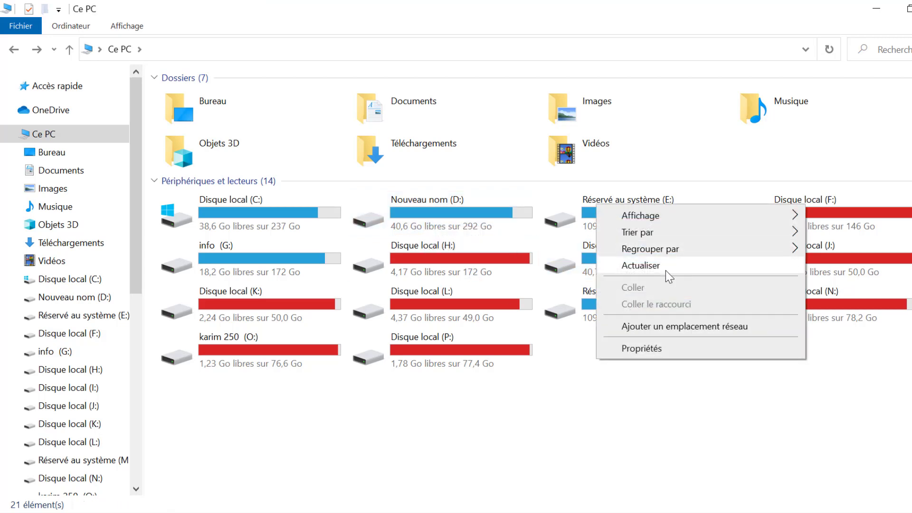
left_click(665, 269)
Copy the SteamLibrary folder from Disque local (I:) and open Nouveau nom (D:) as its destination
double_click(639, 270)
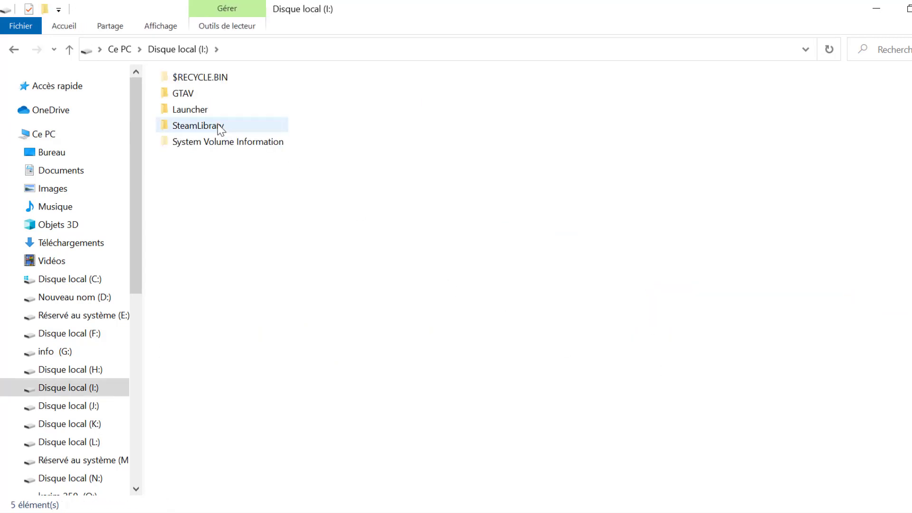
right_click(184, 126)
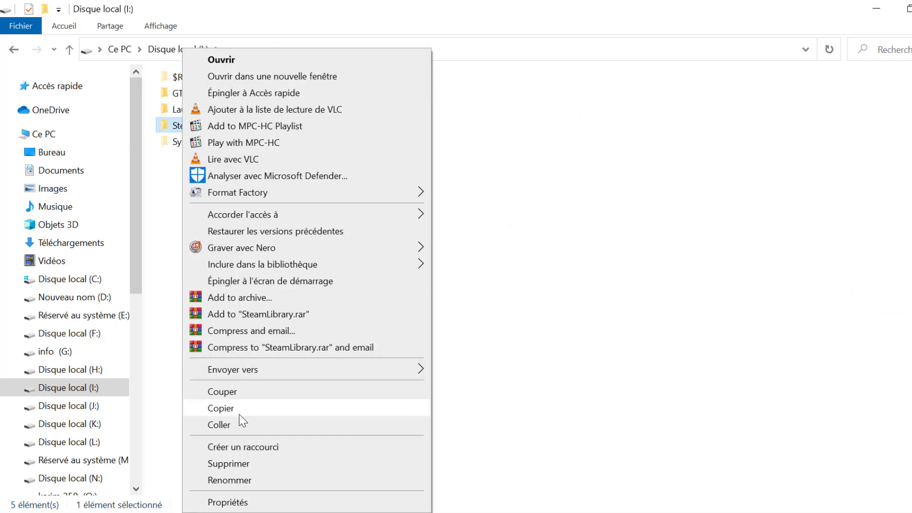
left_click(315, 406)
left_click(105, 300)
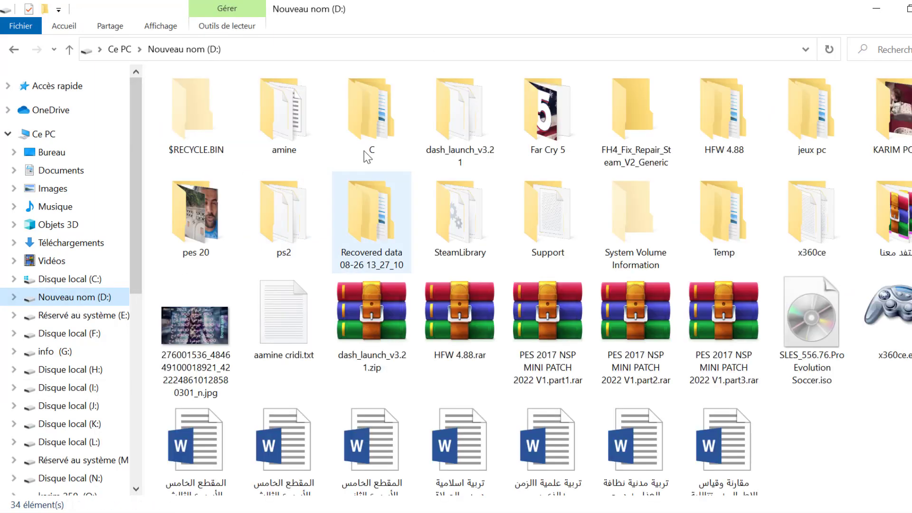
right_click(486, 274)
left_click(519, 433)
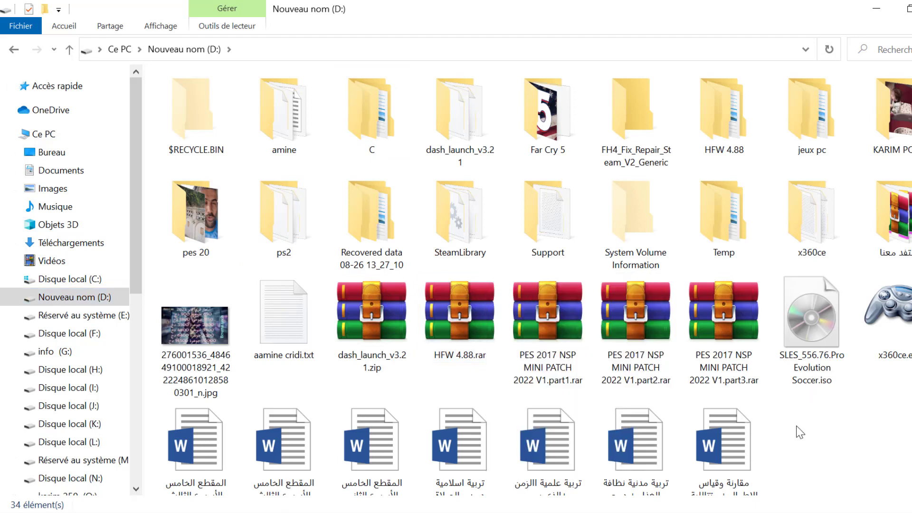
Inspect the game files in SteamLibrary\steamapps\common\Call of Duty HQ on drive D: and dismiss the File Explorer window
double_click(468, 230)
double_click(187, 97)
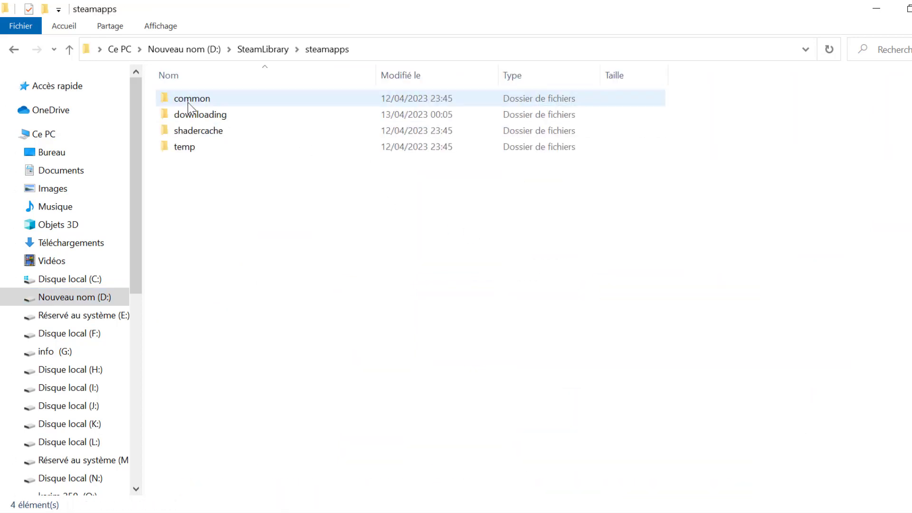
double_click(188, 100)
double_click(193, 97)
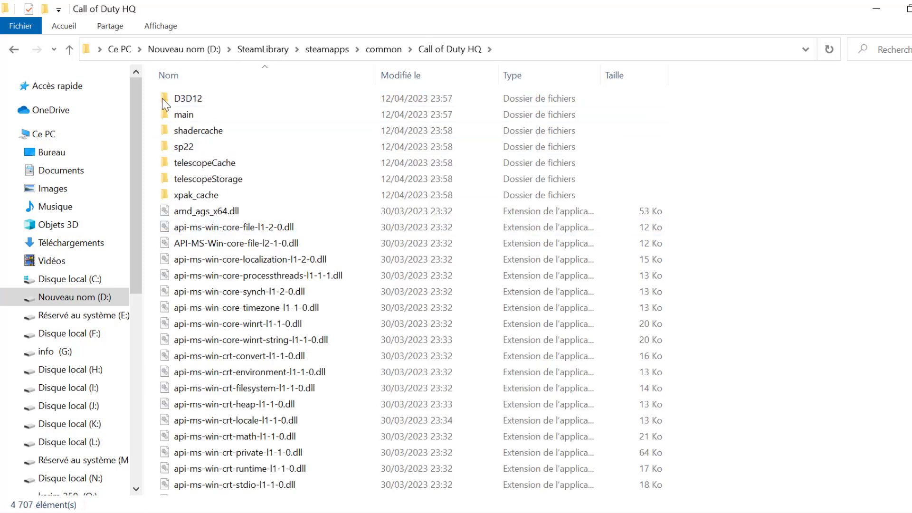
left_click_drag(160, 98, 309, 494)
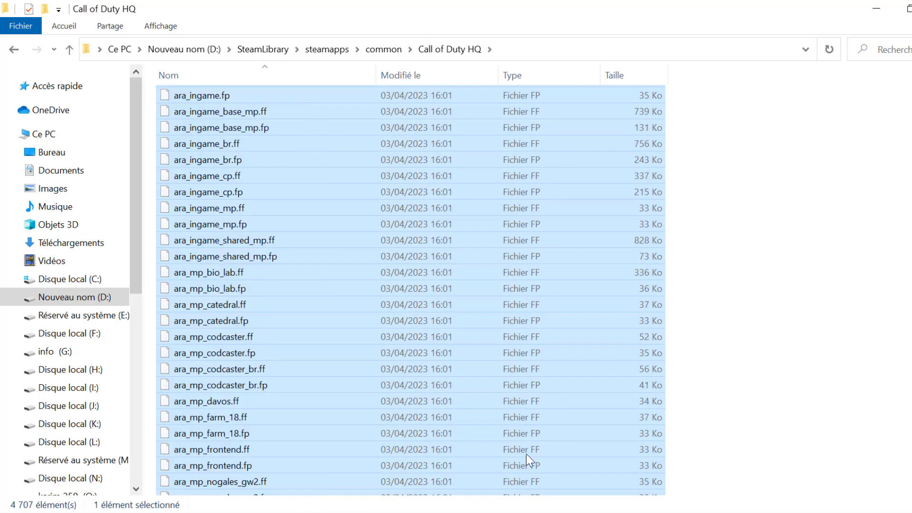
left_click(750, 338)
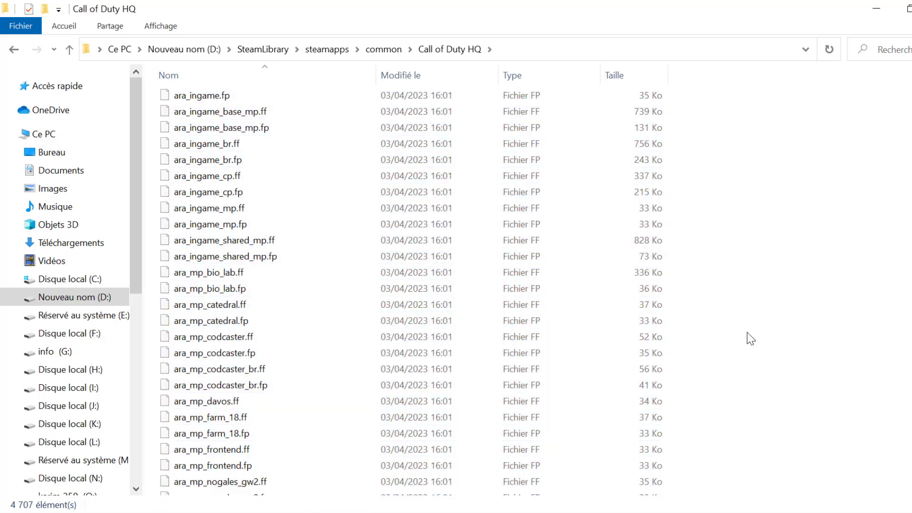
left_click(891, 6)
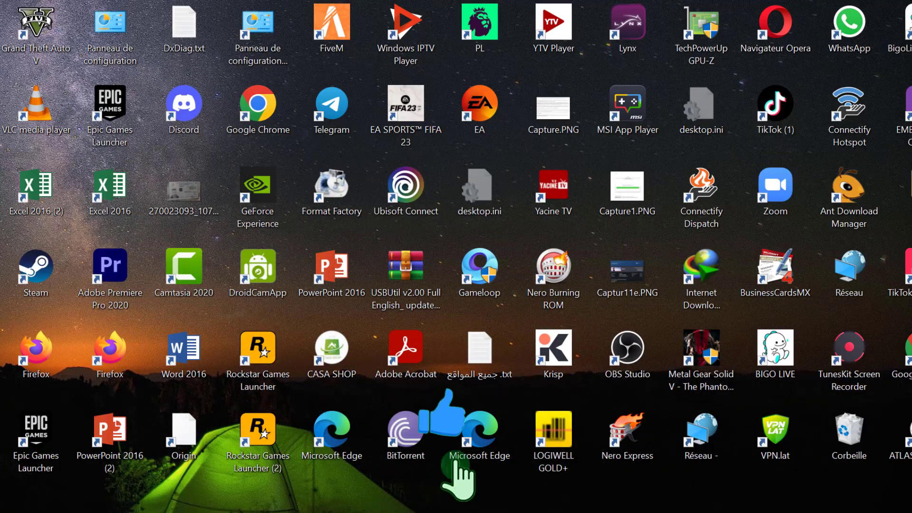
Switch to Steam and view the Manage options of Call of Duty: Modern Warfare II | Warzone 2.0
left_click(777, 511)
double_click(746, 469)
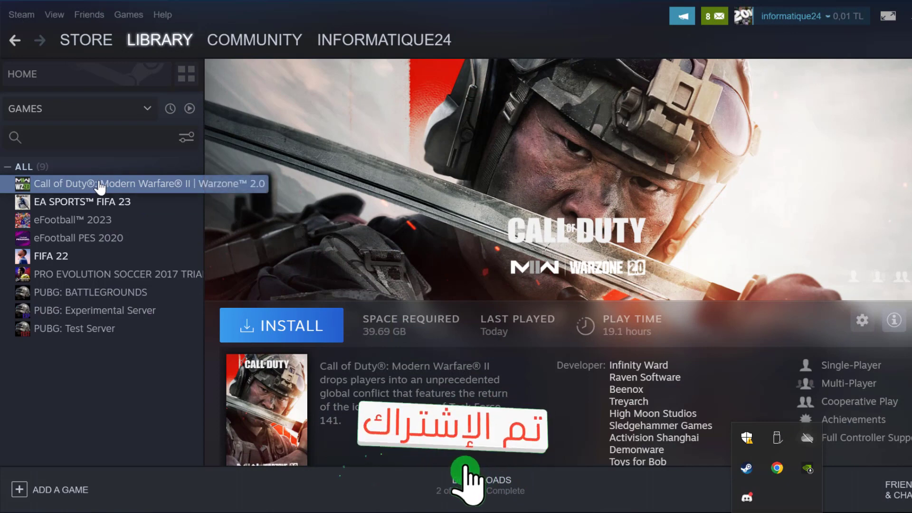
right_click(100, 185)
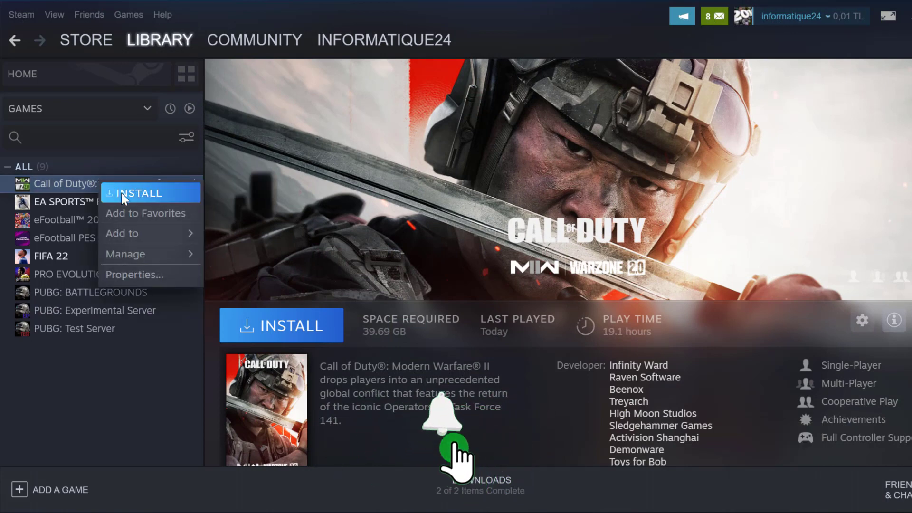
mouse_move(164, 260)
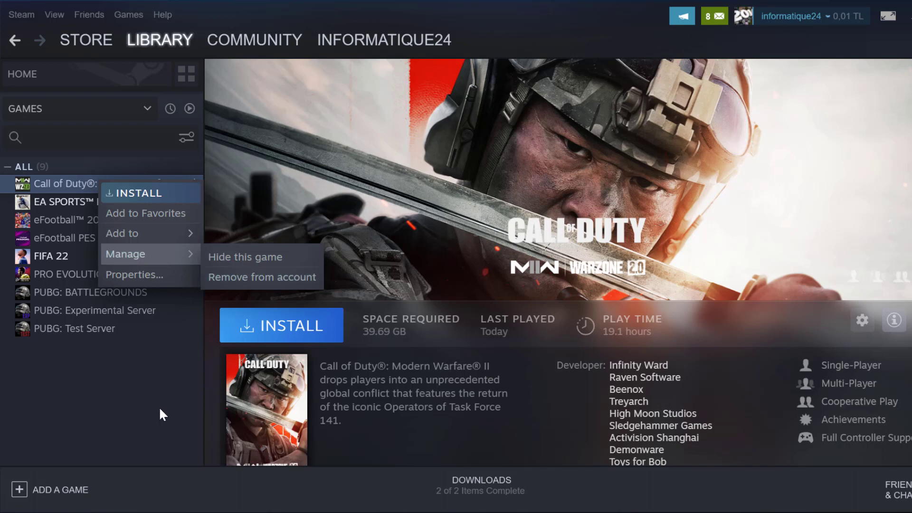
left_click(156, 375)
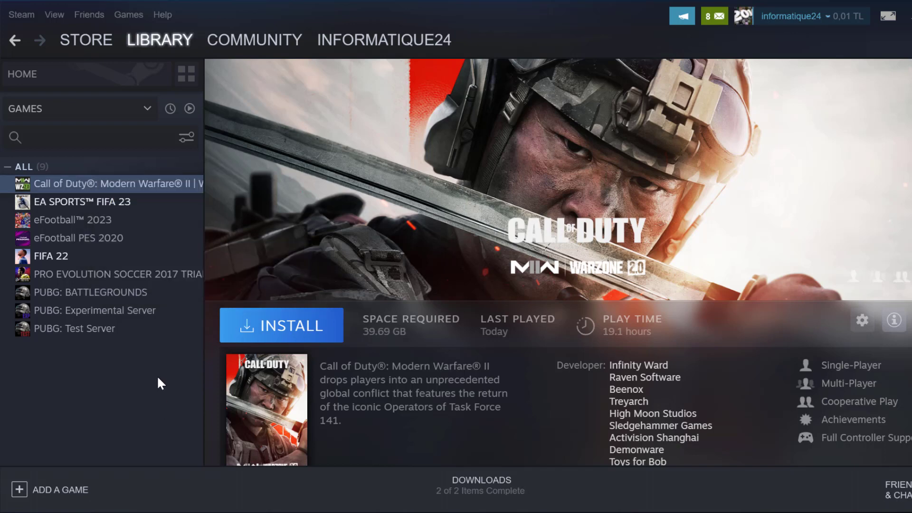
Start installing Call of Duty: Modern Warfare II | Warzone 2.0 with D:\SteamLibrary as the install location
left_click(294, 328)
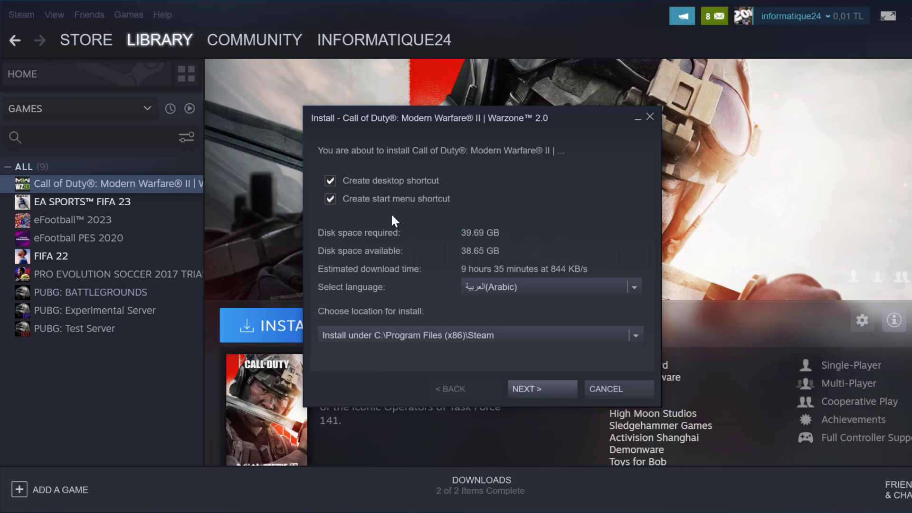
left_click(10, 510)
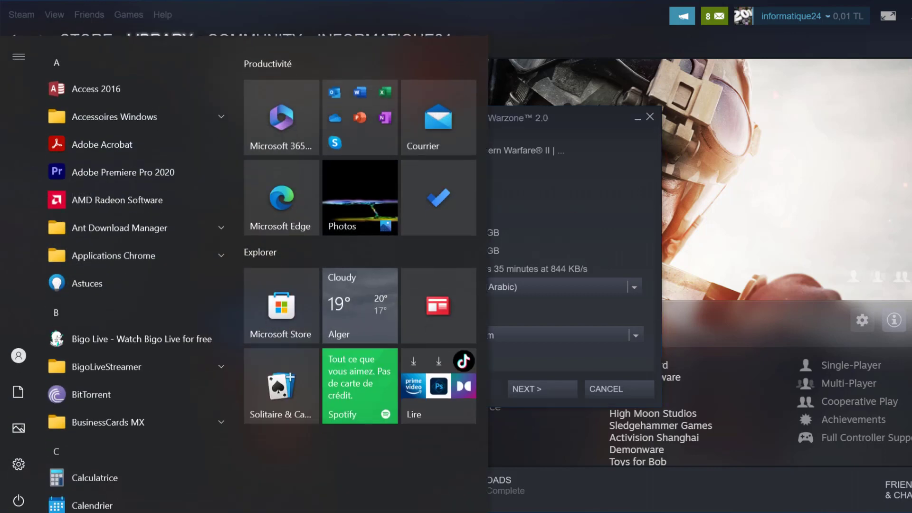
left_click(523, 263)
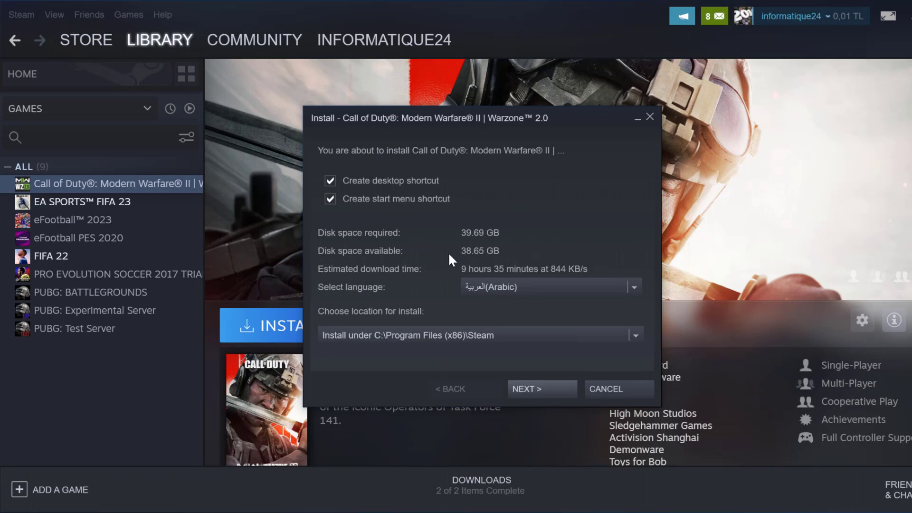
left_click(635, 335)
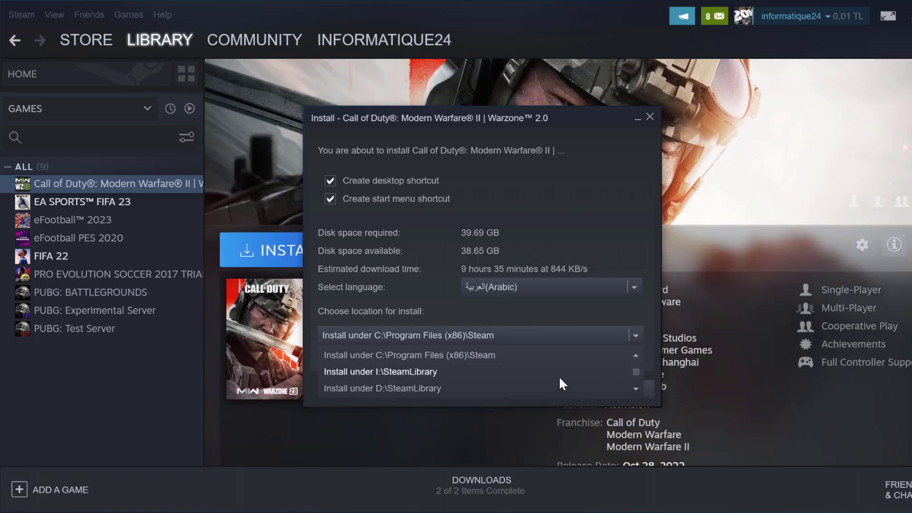
scroll(406, 369, "down", 2)
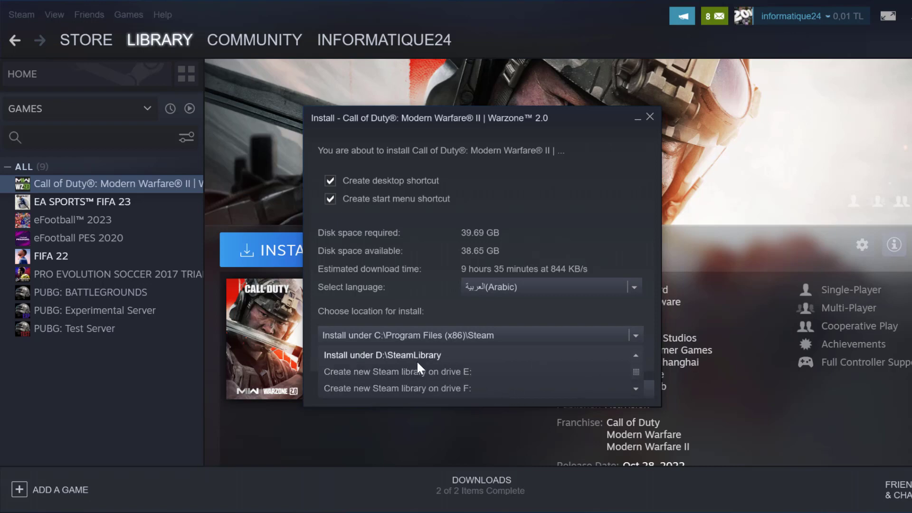
scroll(404, 366, "up", 2)
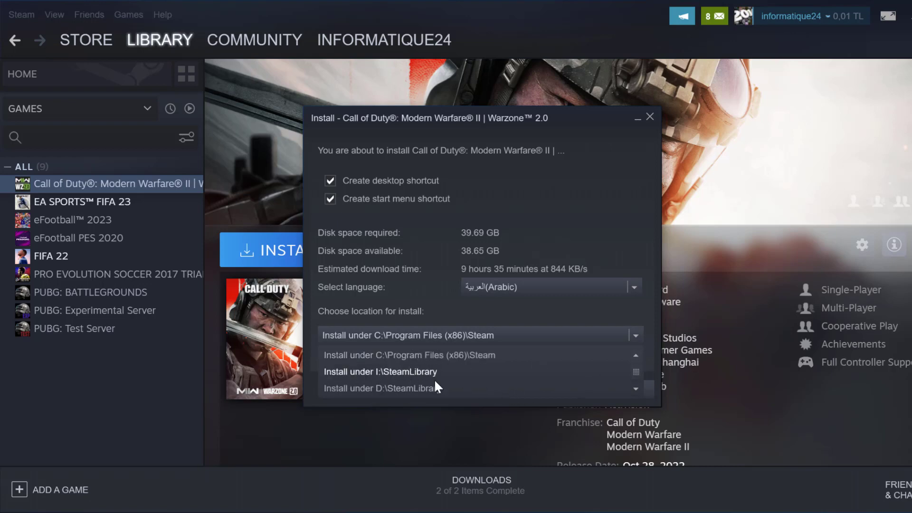
left_click(385, 387)
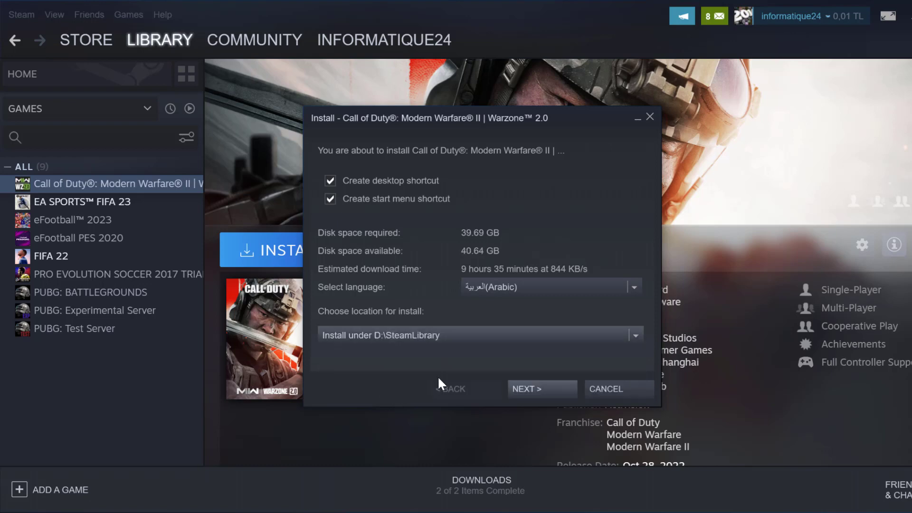
left_click(536, 385)
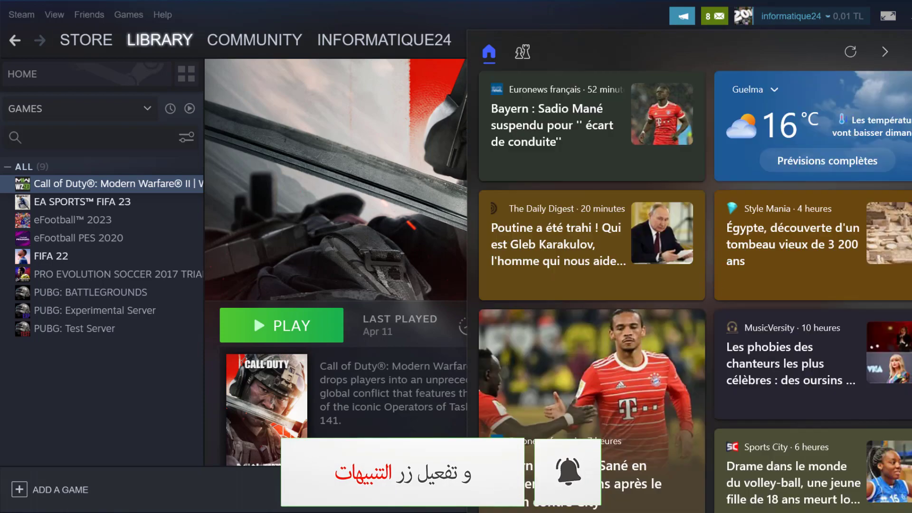
Switch to File Explorer and examine the game files in SteamLibrary\steamapps\common\Call of Duty HQ on Nouveau nom (D:)
left_click(357, 466)
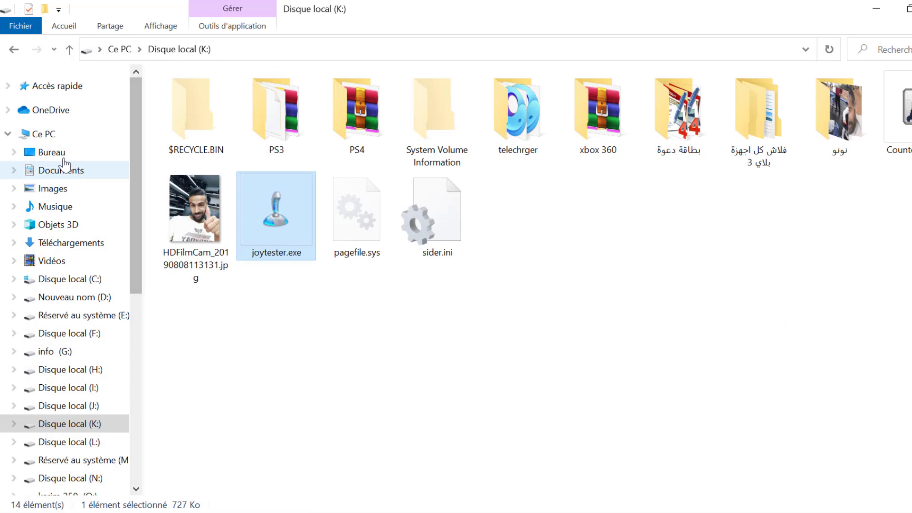
left_click(70, 142)
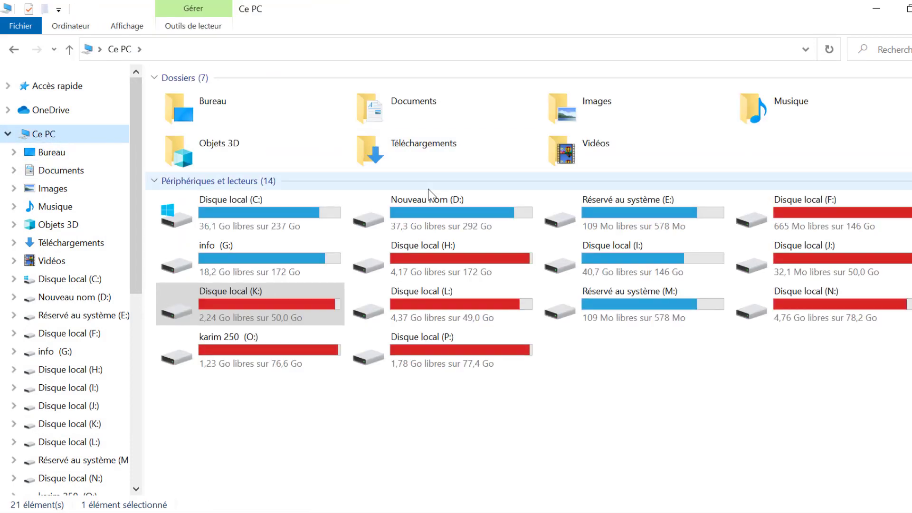
double_click(418, 214)
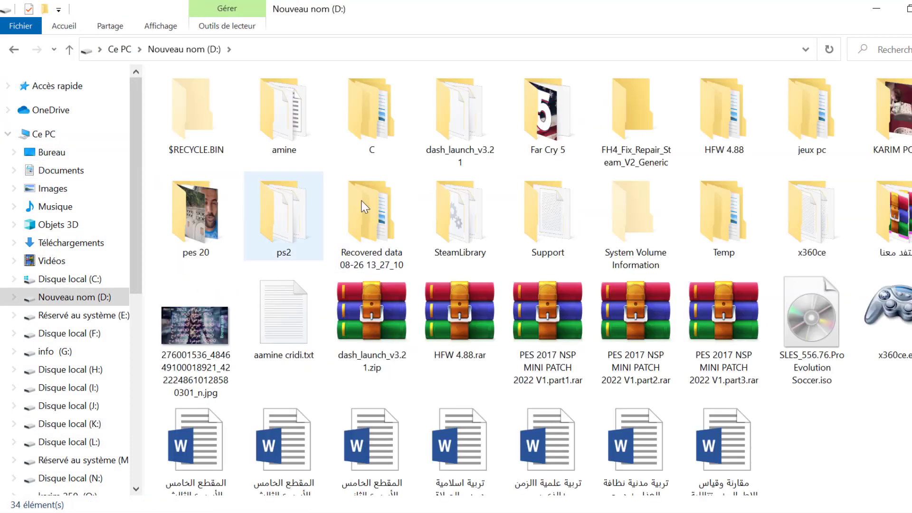
double_click(461, 247)
double_click(196, 102)
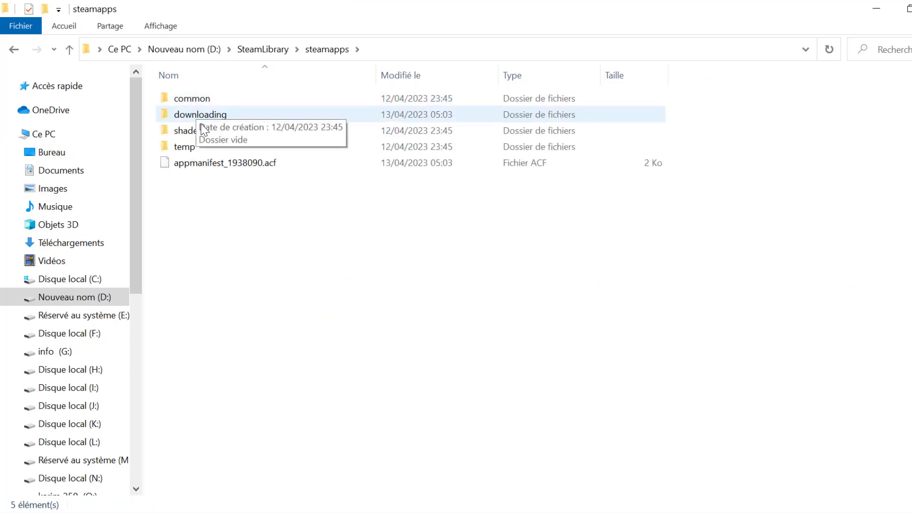
double_click(189, 100)
double_click(203, 101)
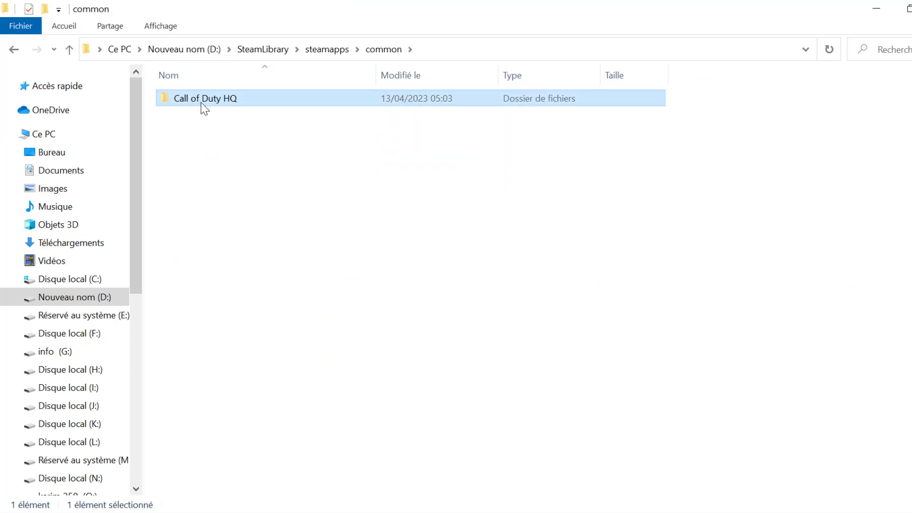
left_click_drag(151, 93, 352, 490)
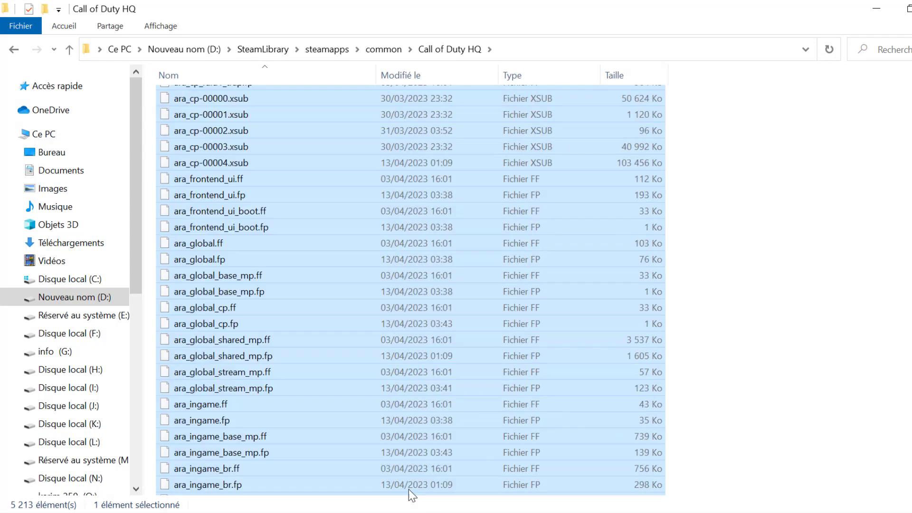
Go back to the common folder, check the size of Call of Duty HQ in its properties and dismiss them
left_click(13, 48)
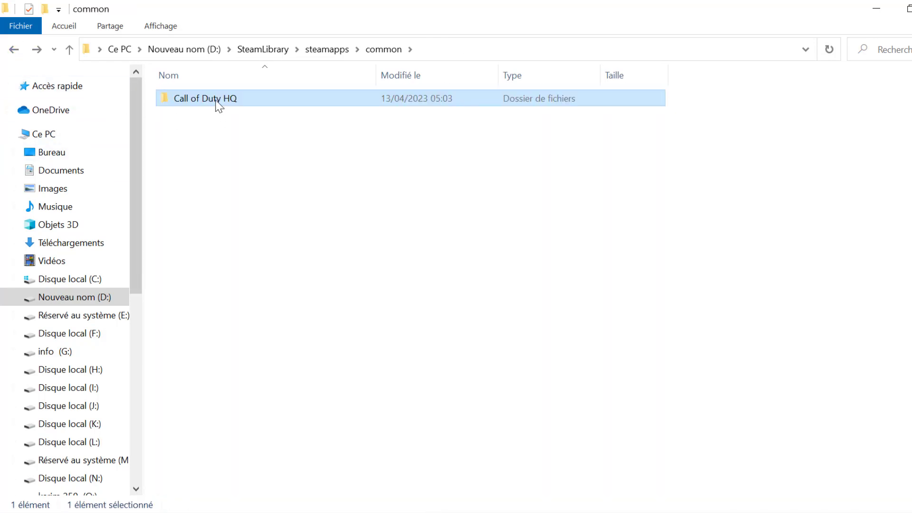
right_click(217, 100)
left_click(285, 503)
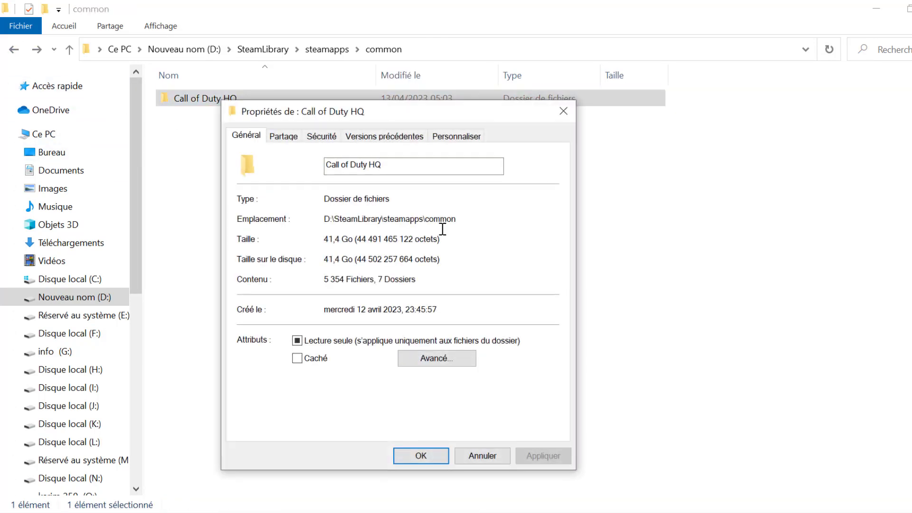
left_click(419, 456)
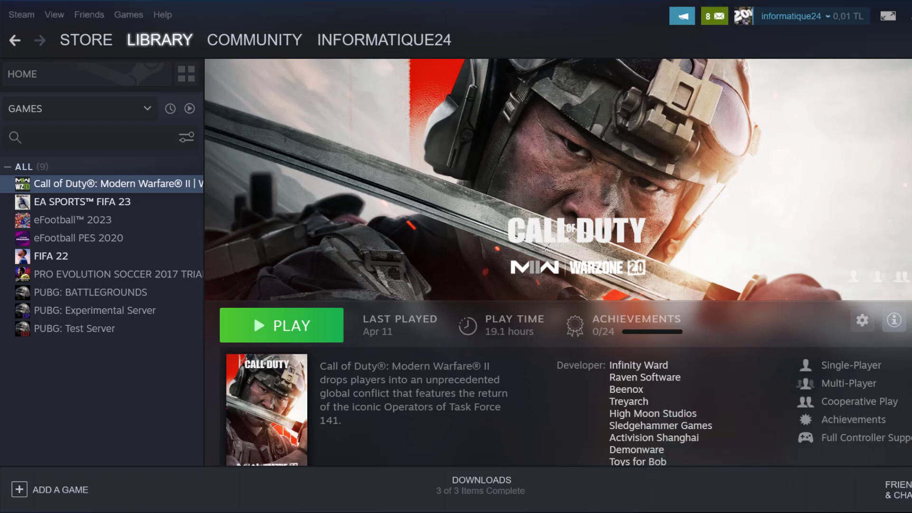
Launch Call of Duty: Modern Warfare II | Warzone 2.0 from the Steam library
left_click(285, 335)
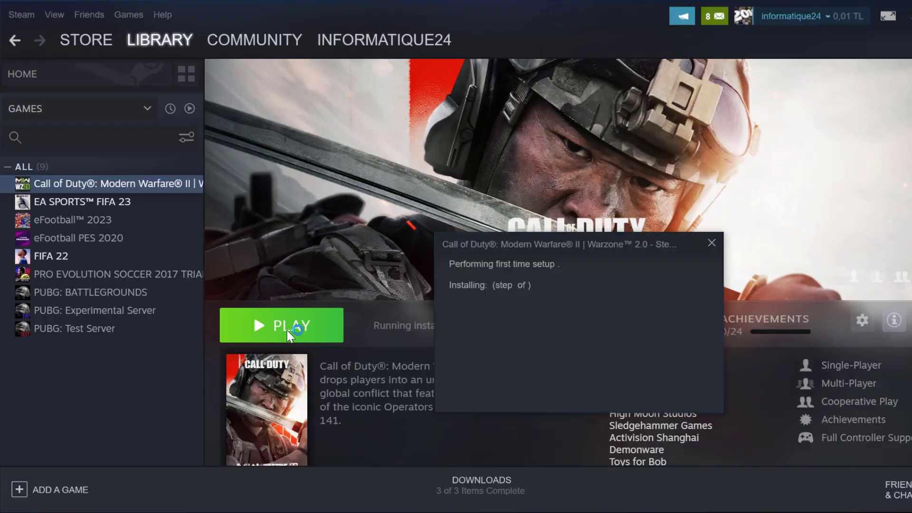